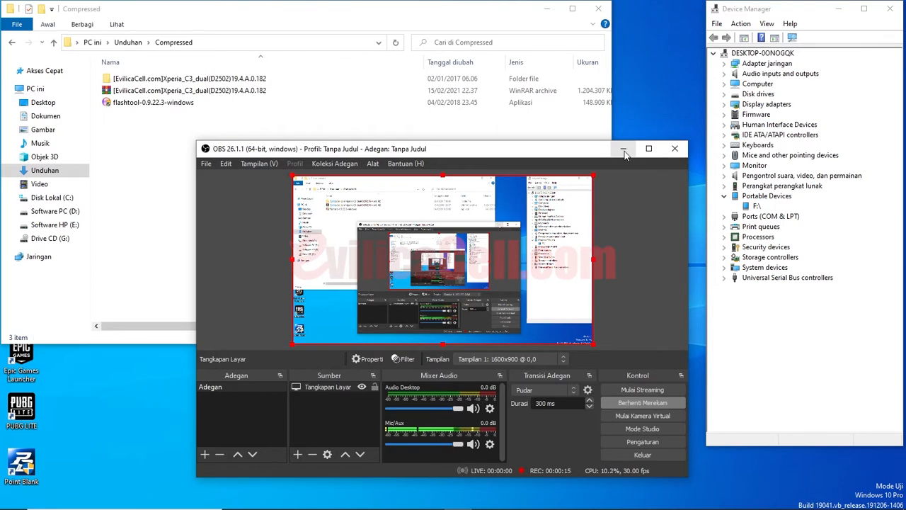
- Minimize the recording window and select the Xperia_C3_dual(D2502) firmware archive and the flashtool-0.9.22.3-windows installer in the Compressed folder
left_click(623, 154)
left_click(212, 91)
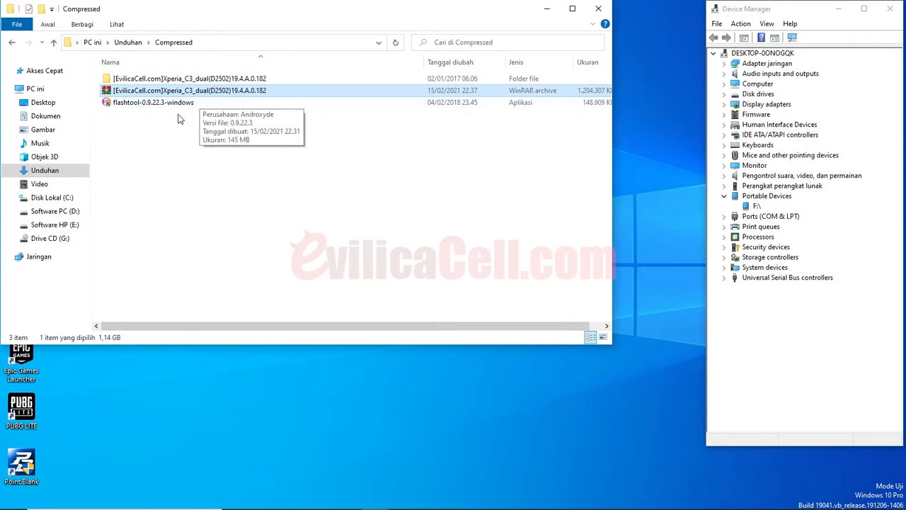
left_click_drag(178, 117, 172, 95)
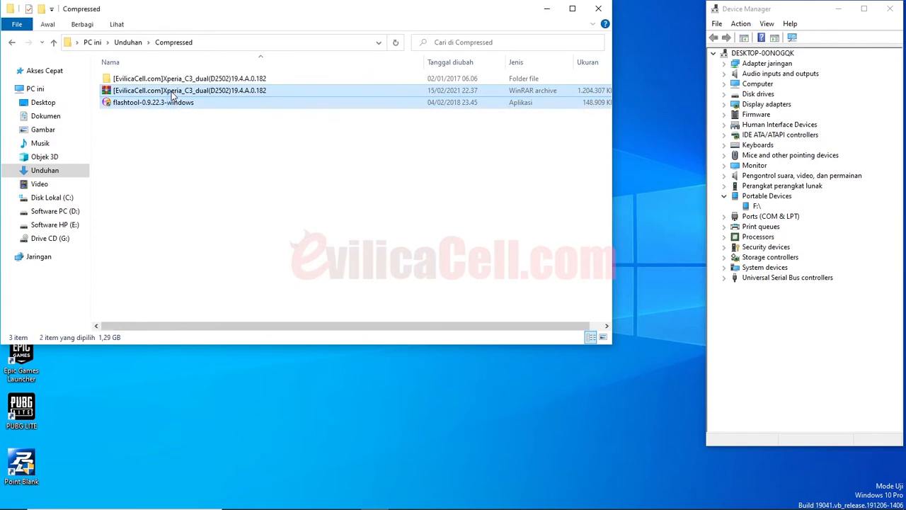
- Switch to Chrome and read the firmware download instructions in the Sony Xperia C5 Ultra flashing article, then return to the Compressed folder
left_click(403, 500)
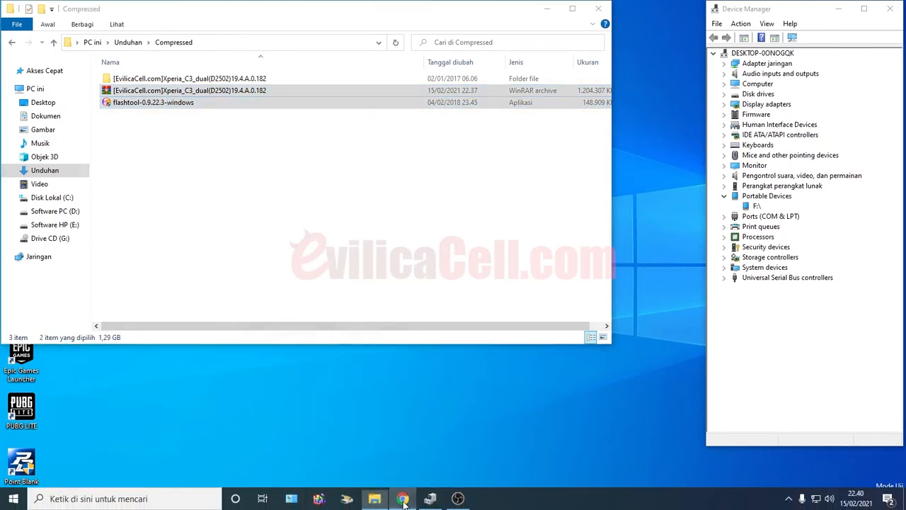
left_click(364, 9)
scroll(340, 170, "up", 3)
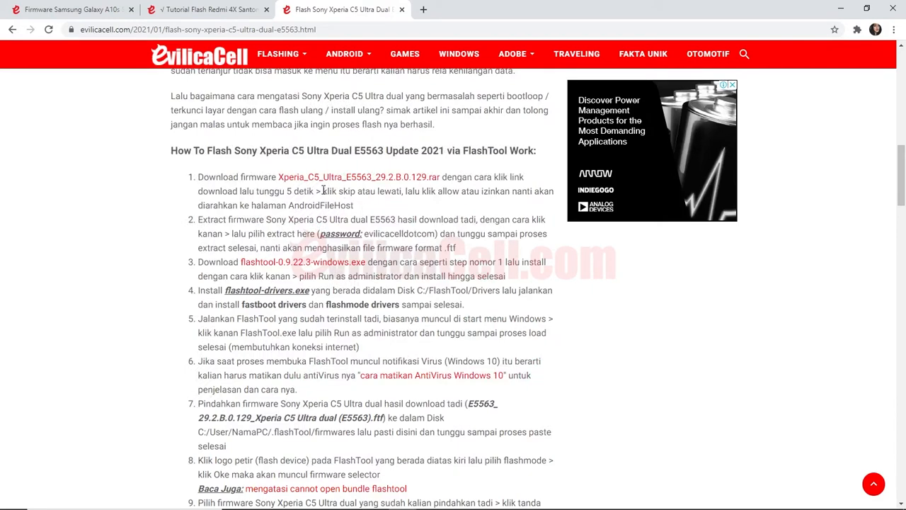
left_click_drag(323, 191, 523, 192)
left_click(522, 191)
left_click(840, 8)
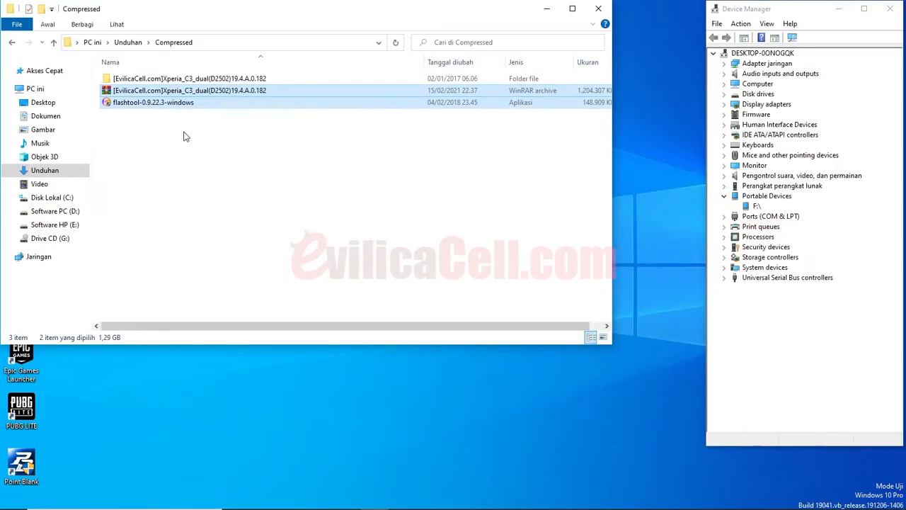
left_click(183, 137)
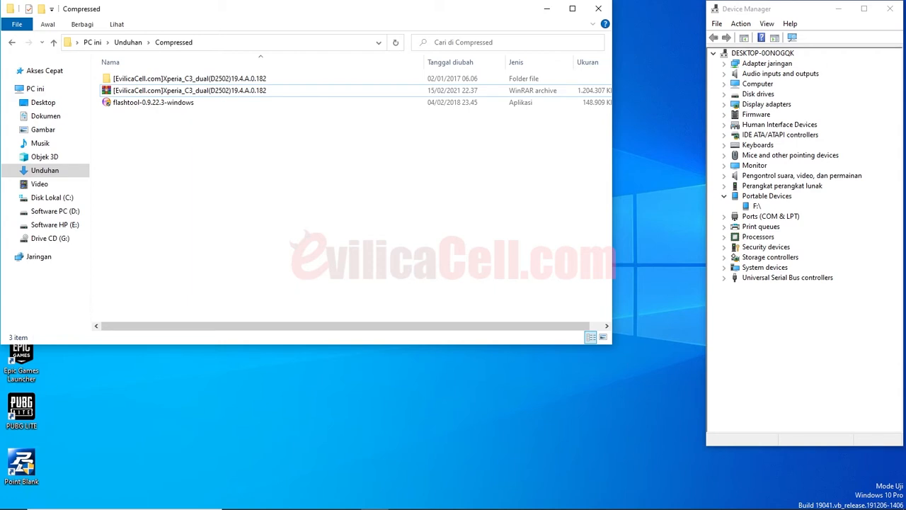
mouse_move(12, 499)
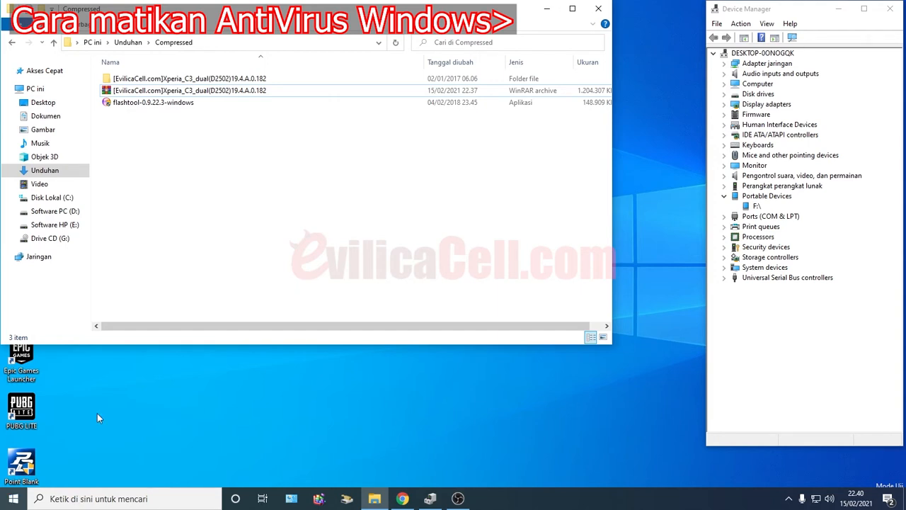
left_click(180, 93)
right_click(180, 95)
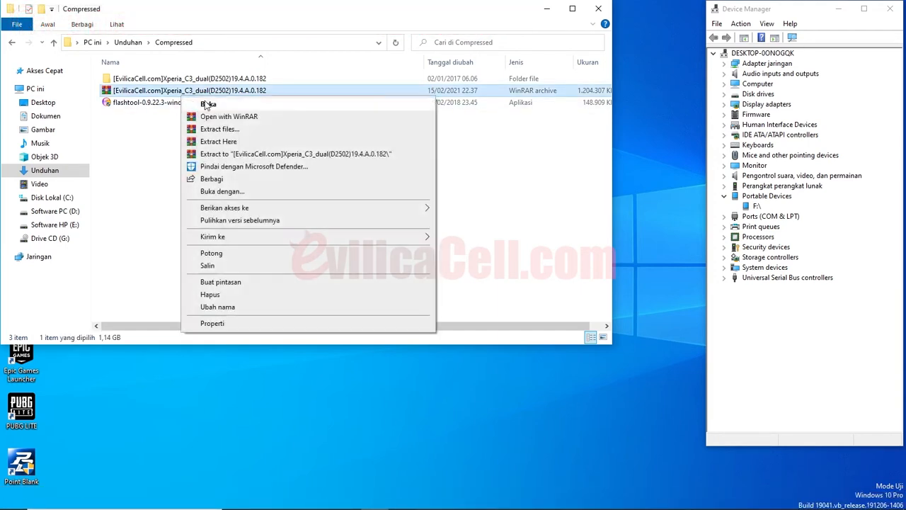
left_click(235, 140)
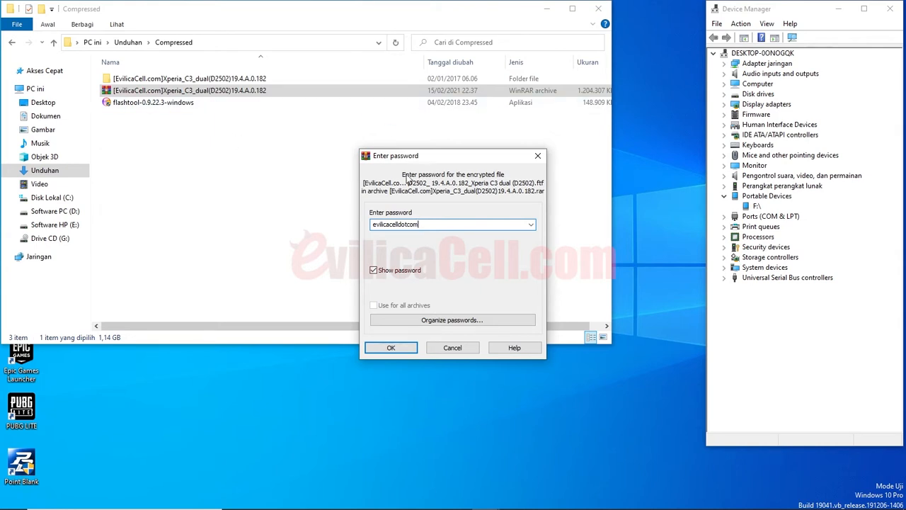
left_click(448, 349)
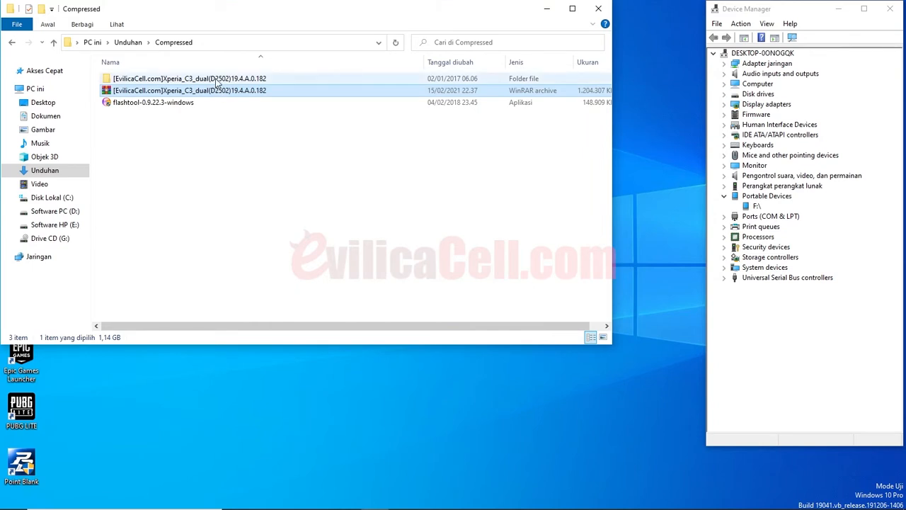
- Check the contents of the extracted Xperia C3 dual firmware folder and return to the Compressed folder
double_click(181, 78)
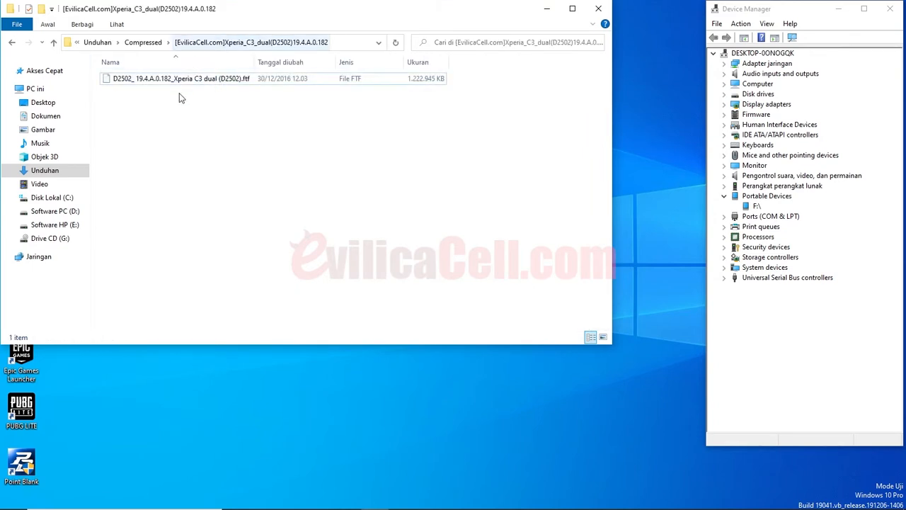
left_click(143, 42)
left_click(144, 104)
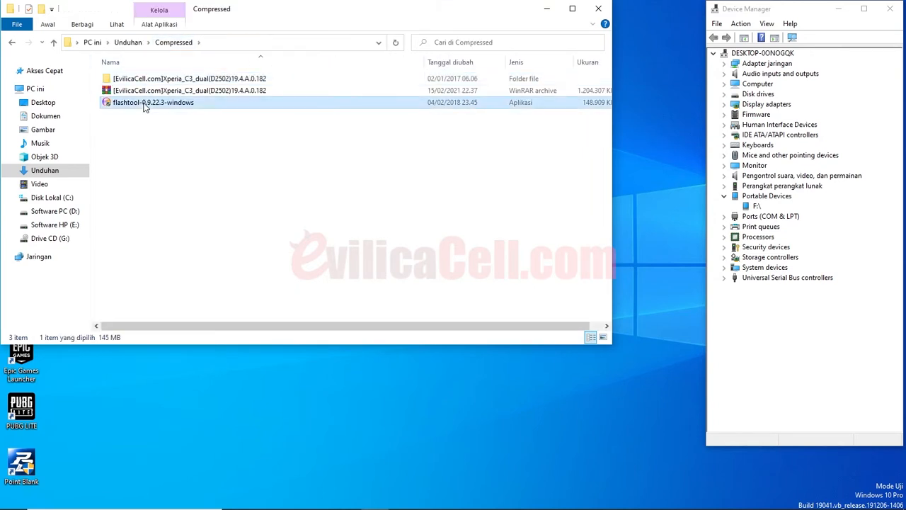
right_click(145, 107)
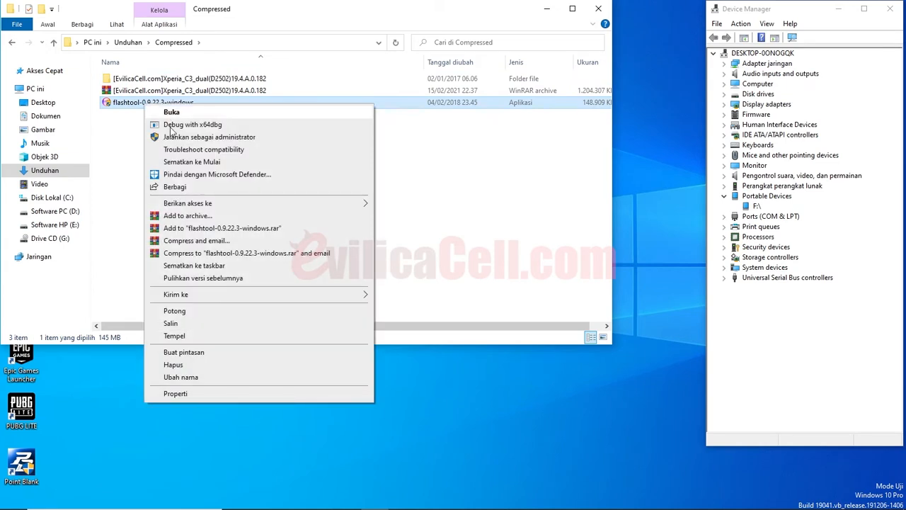
left_click(130, 149)
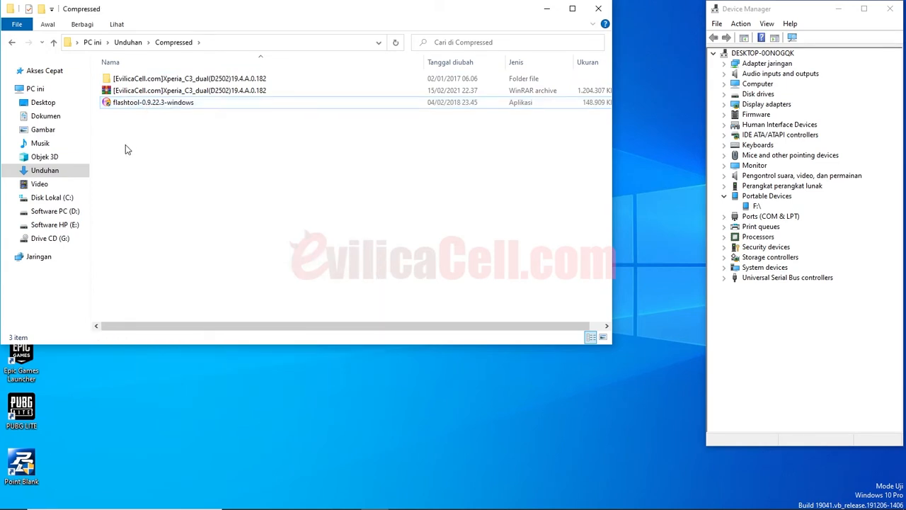
- Run Flashtool-drivers as administrator from the drivers folder inside Flashtool on Disk Lokal (C:)
left_click(52, 198)
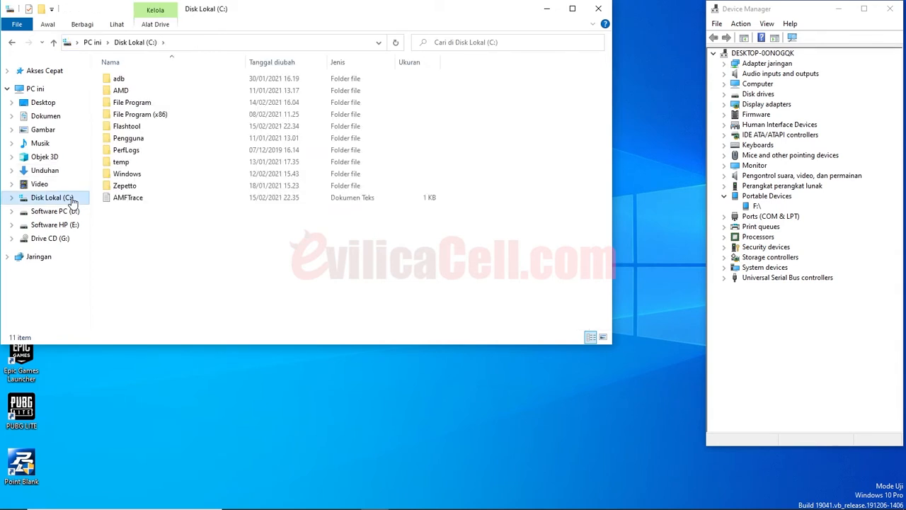
double_click(127, 126)
left_click(133, 97)
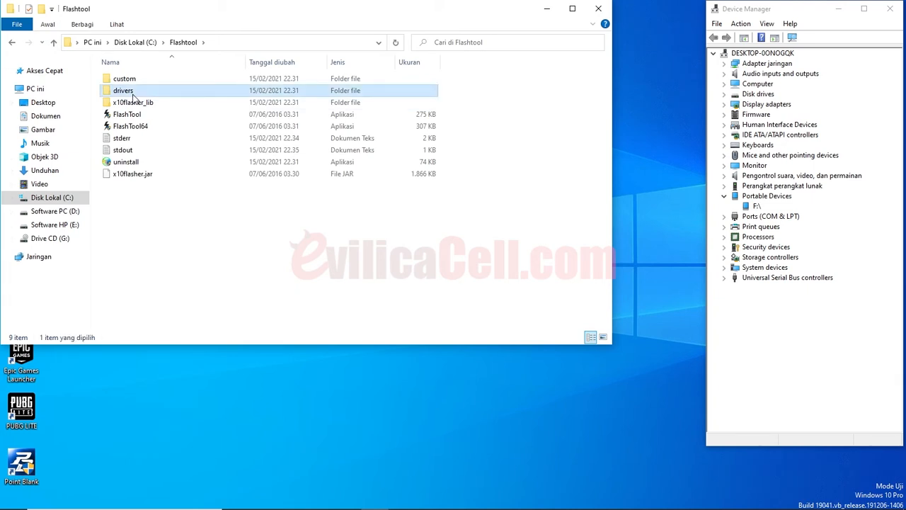
double_click(132, 93)
left_click(137, 81)
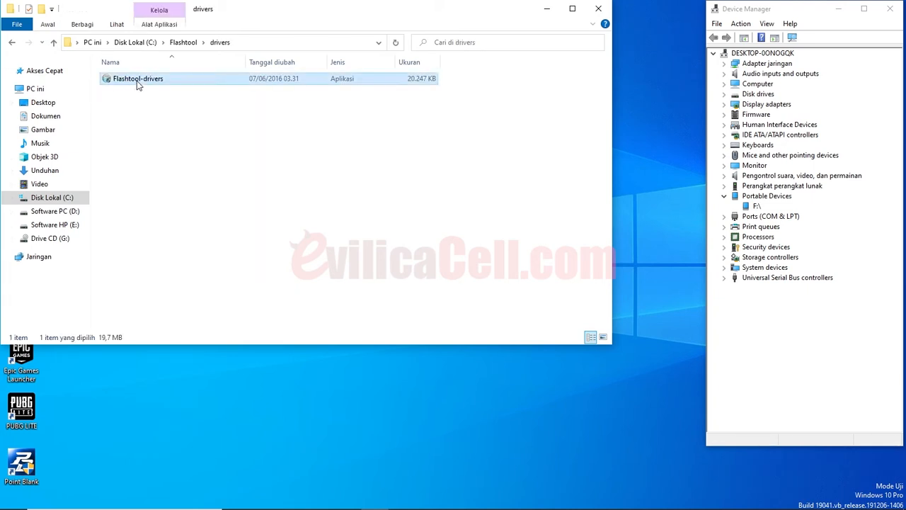
right_click(139, 85)
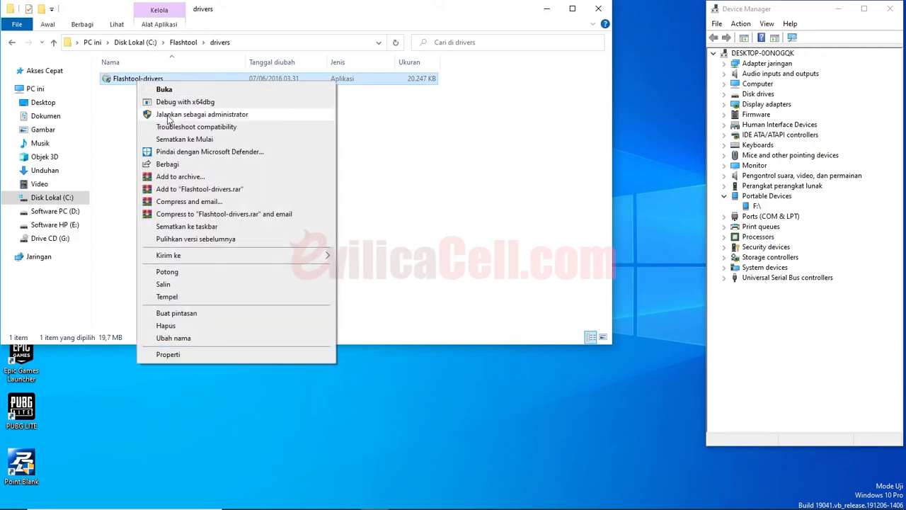
left_click(169, 117)
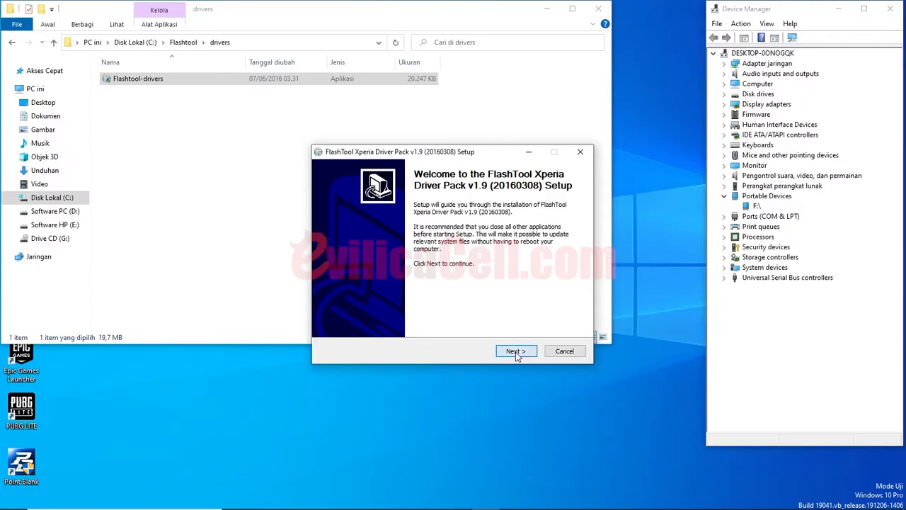
- Install the Flashmode Drivers and Fastboot Drivers components through the setup and the device driver wizard, and close both
left_click(514, 349)
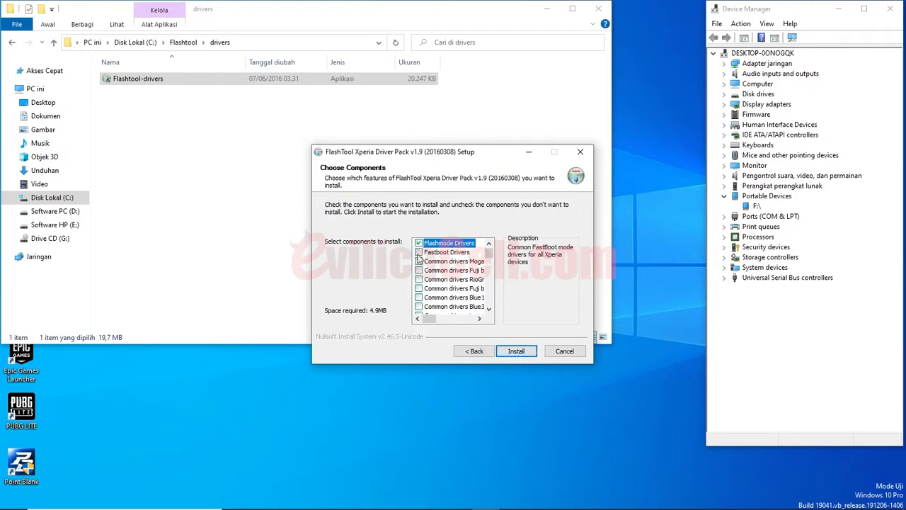
left_click(418, 253)
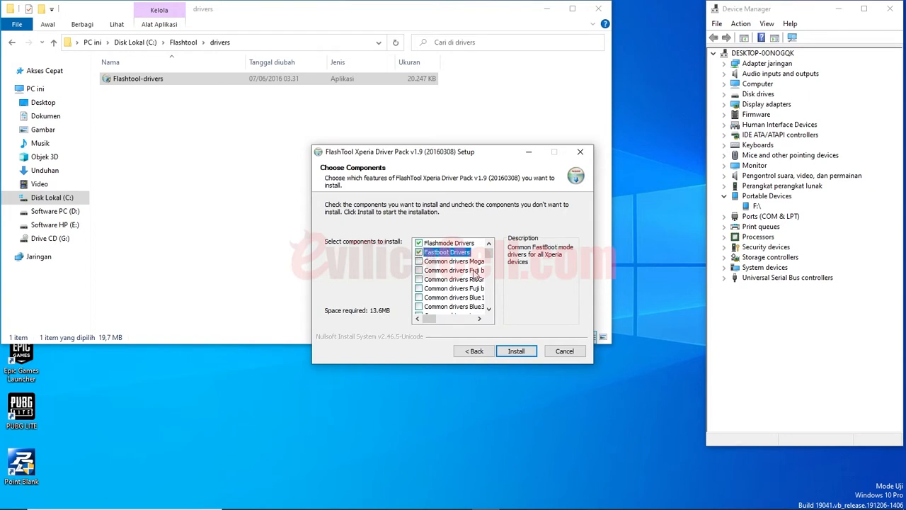
left_click(514, 352)
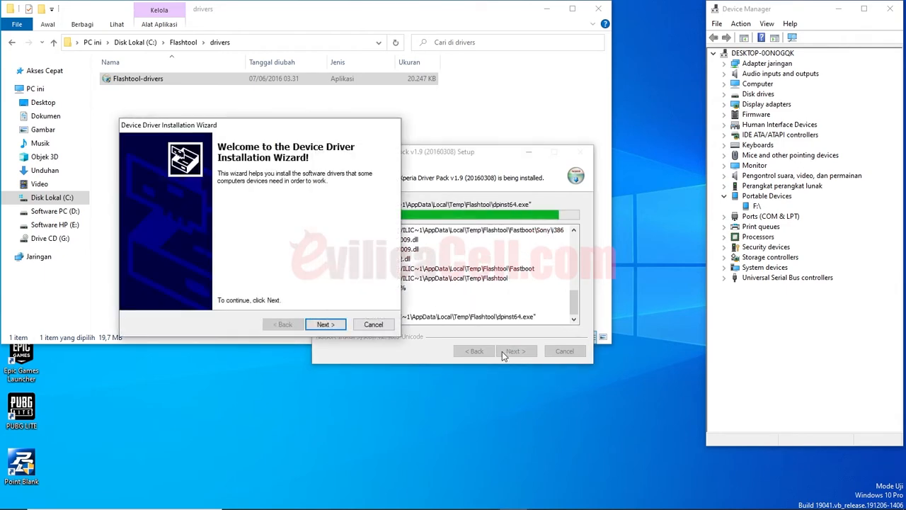
left_click(320, 325)
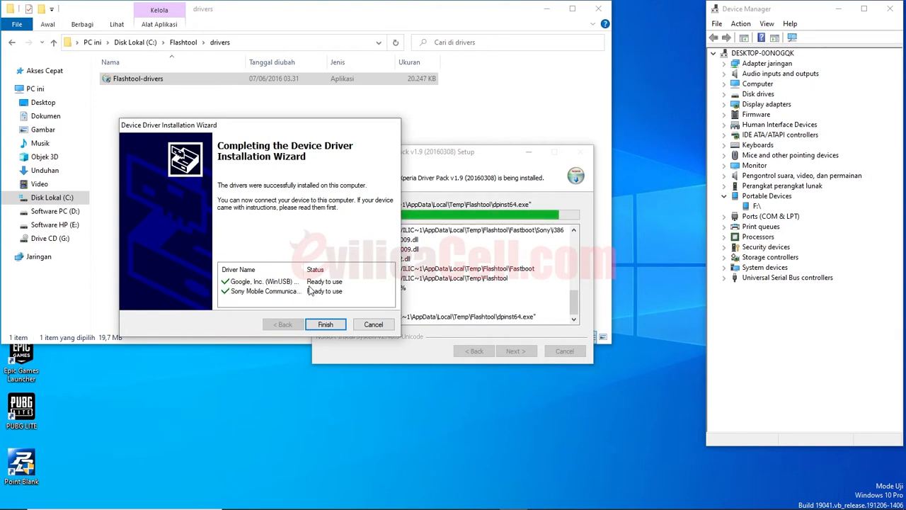
left_click(325, 324)
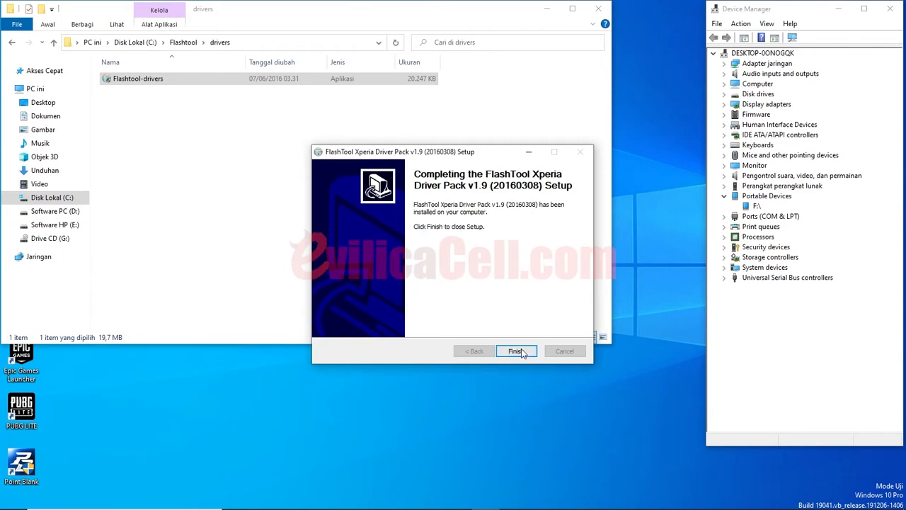
left_click(516, 351)
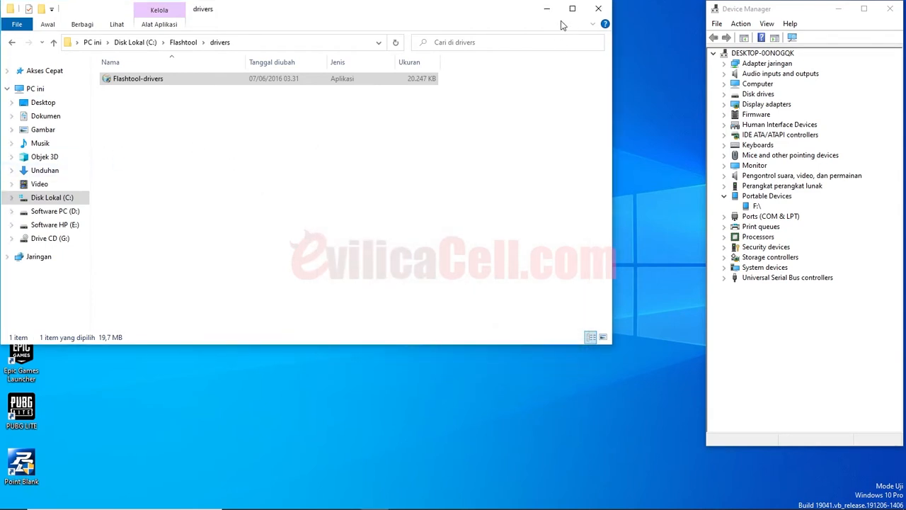
- Minimize the file window, run Flashtool64 as administrator, and move and enlarge its window
left_click(189, 44)
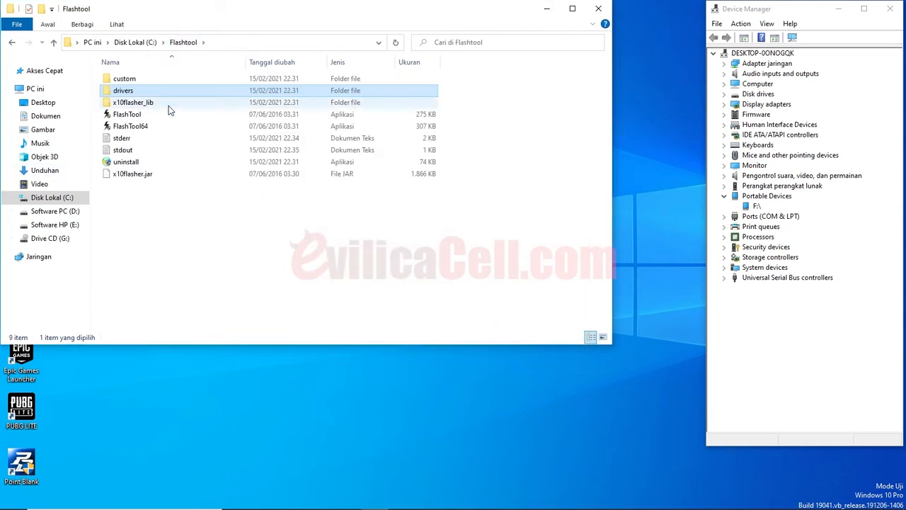
left_click(546, 9)
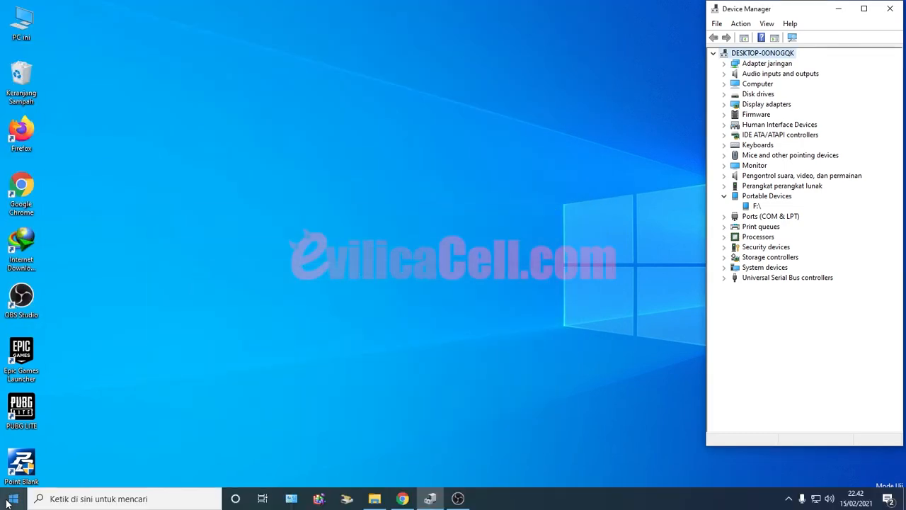
left_click(7, 502)
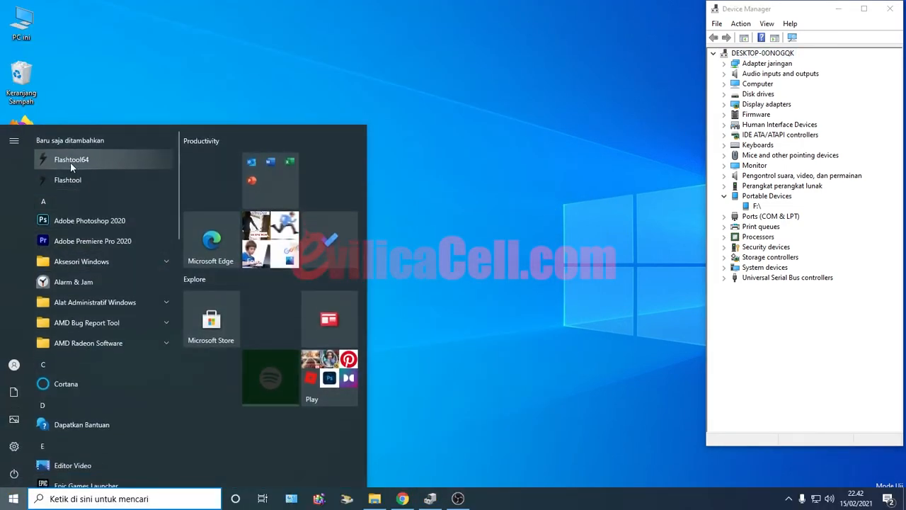
right_click(72, 164)
mouse_move(103, 193)
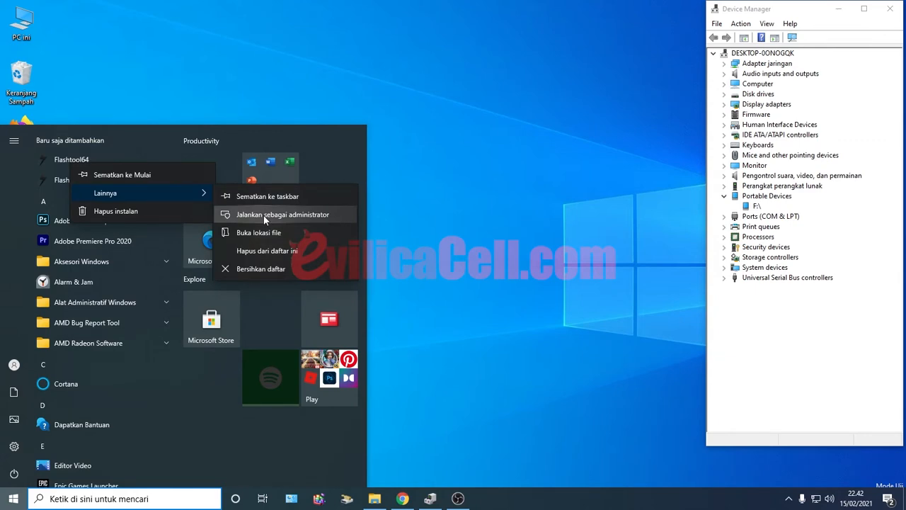
left_click(263, 215)
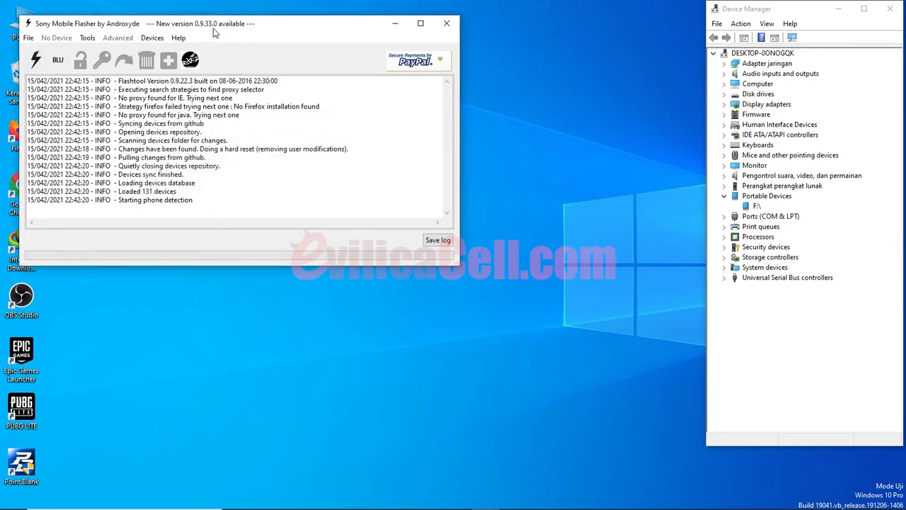
left_click_drag(215, 31, 197, 19)
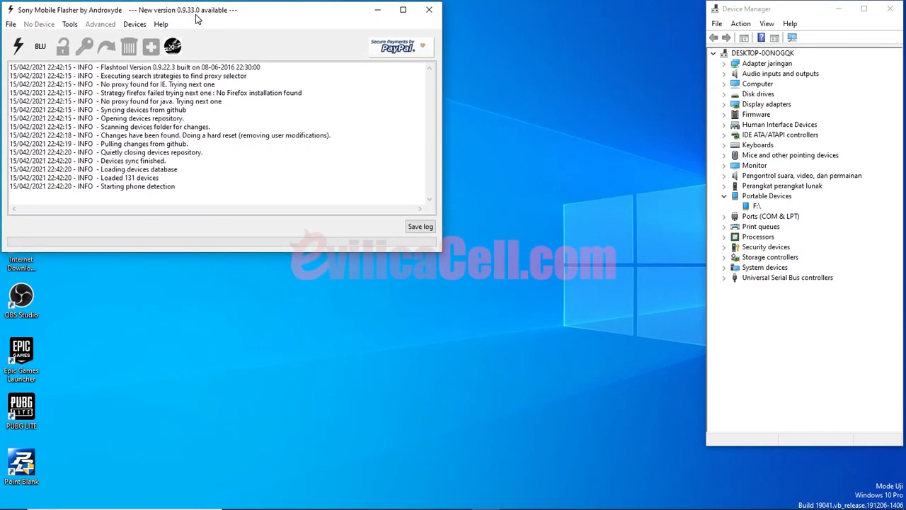
left_click_drag(438, 255, 496, 301)
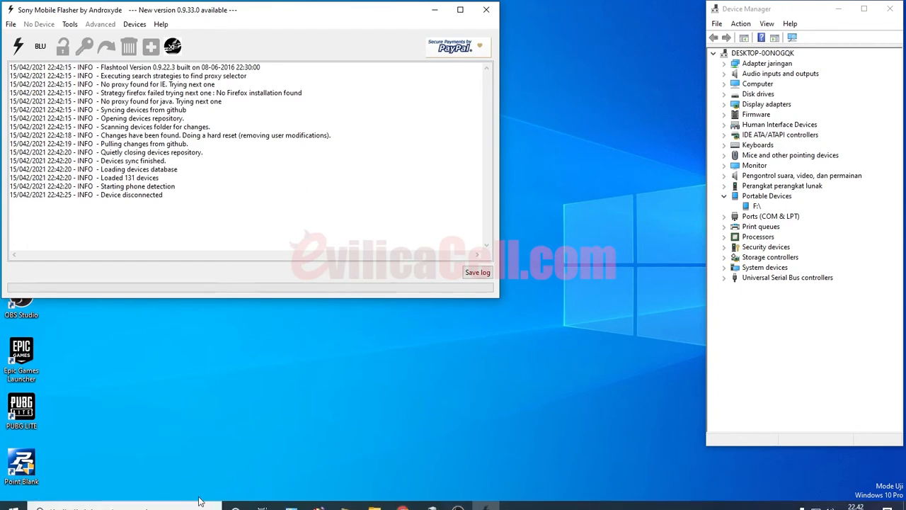
- Switch to File Explorer and open the extracted Xperia_C3_dual(D2502)19.4.A.0.182 folder in Compressed under Unduhan
left_click(375, 498)
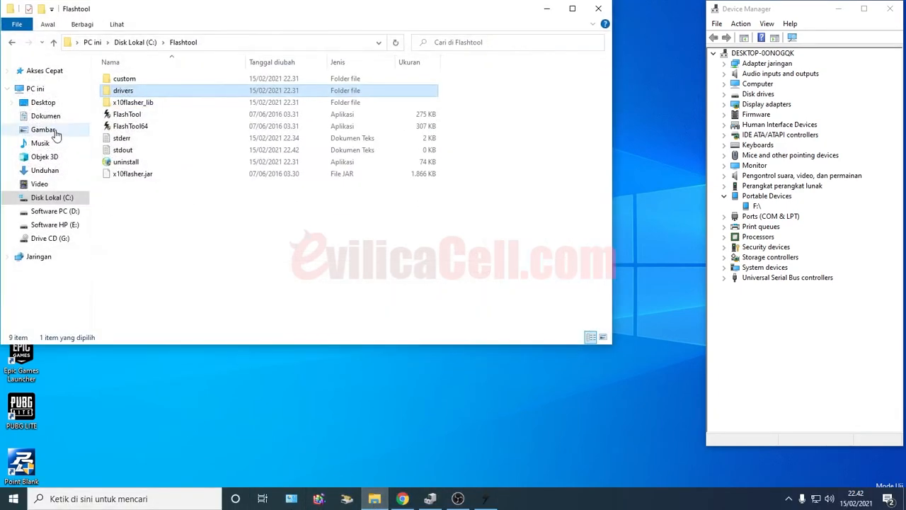
left_click(47, 173)
double_click(127, 97)
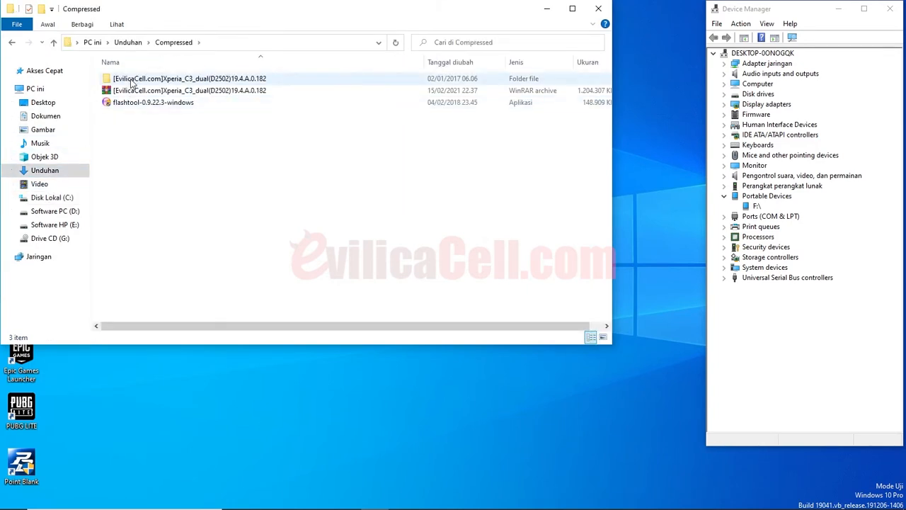
double_click(132, 79)
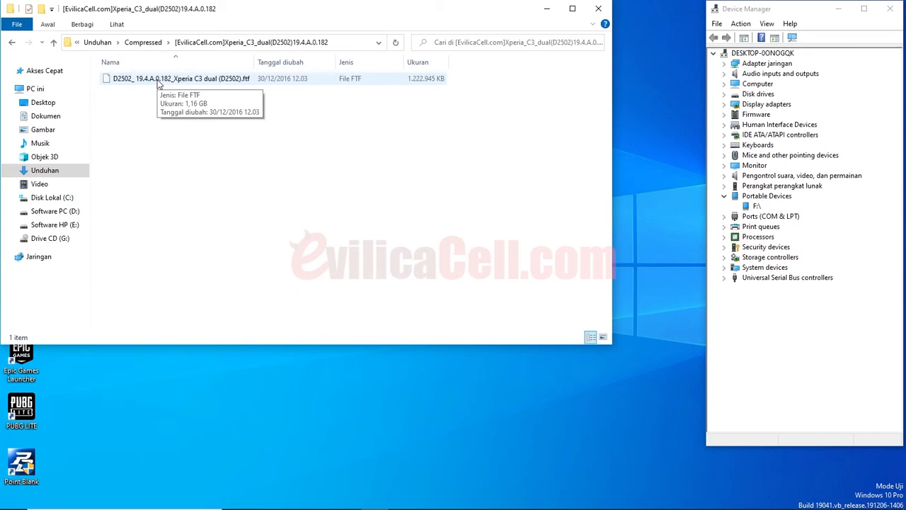
- Cut the firmware file D2502_ 19.4.A.0.182_Xperia C3 dual (D2502).ftf from its extracted folder
left_click(159, 80)
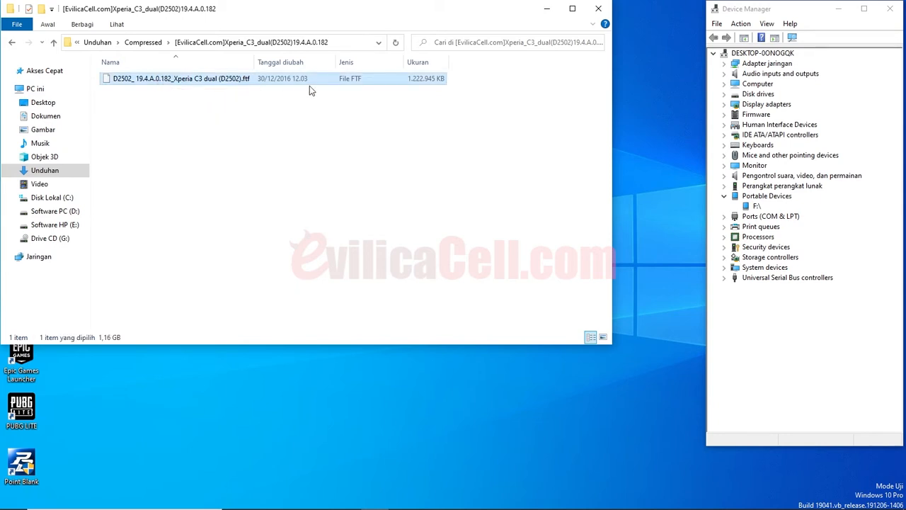
right_click(346, 83)
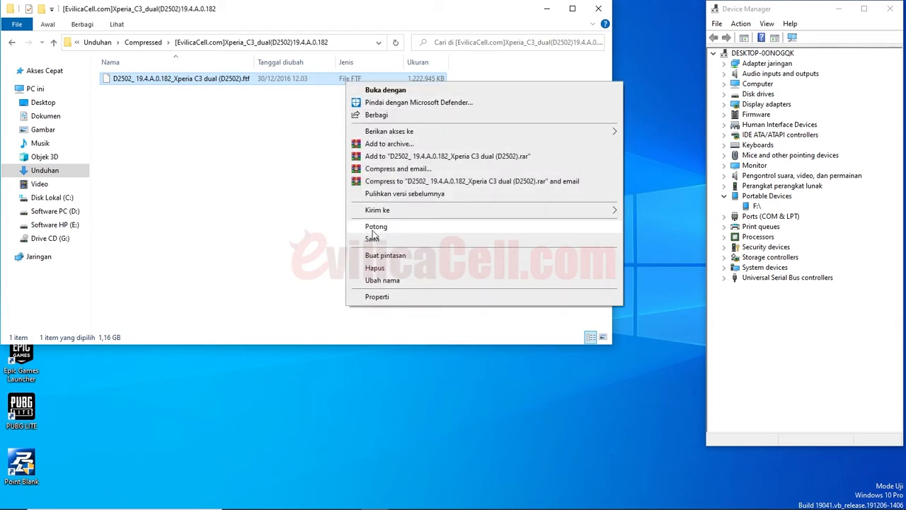
left_click(144, 175)
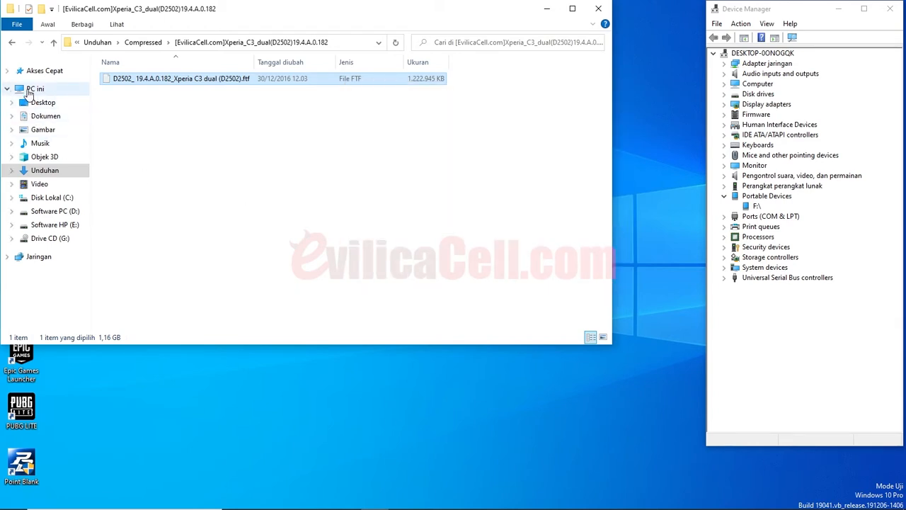
- Open the firmwares folder inside .flashTool in the EvilicaCell user folder, under Pengguna on Disk Lokal (C:)
left_click(33, 89)
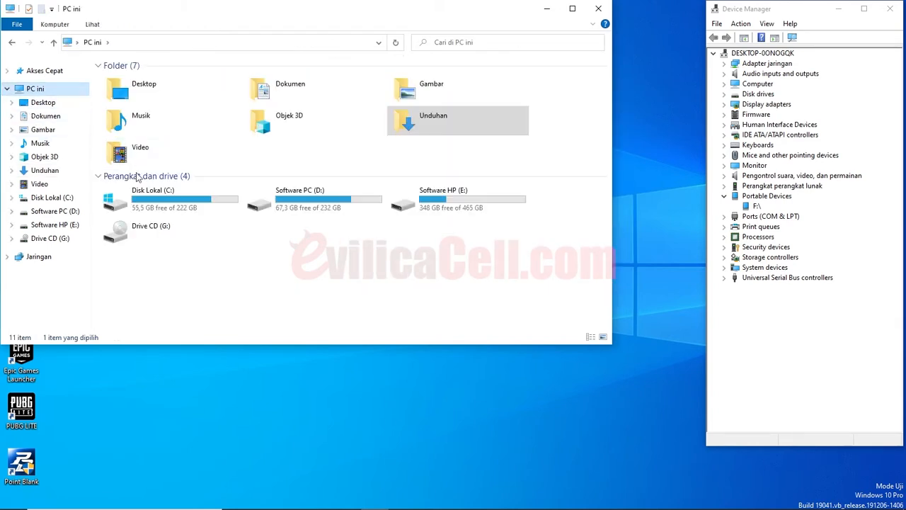
double_click(152, 206)
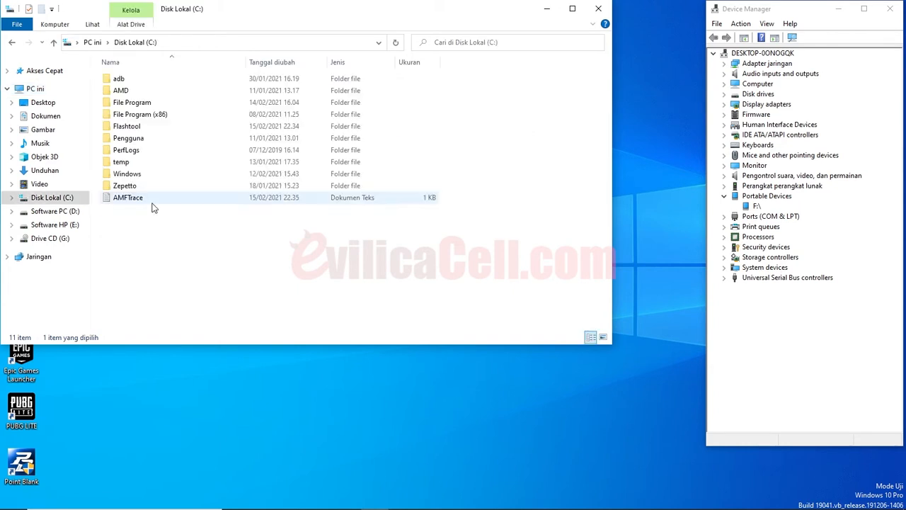
double_click(149, 132)
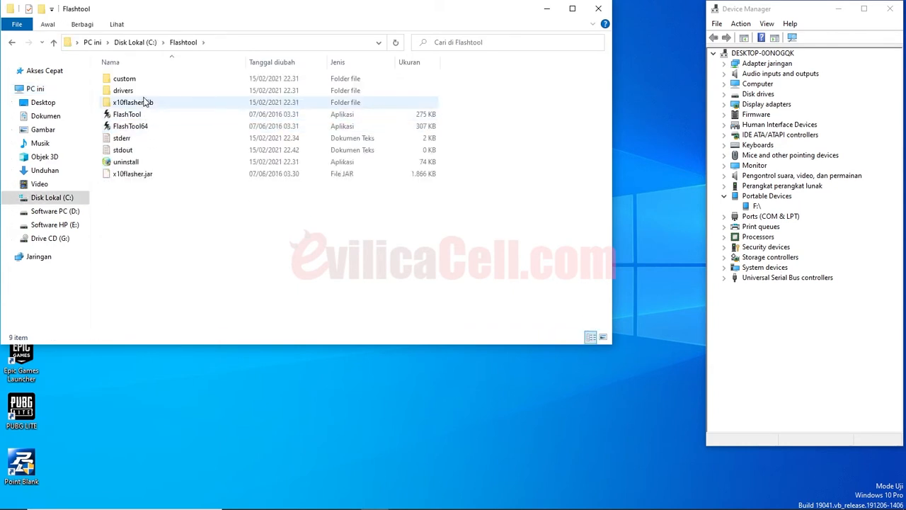
left_click(140, 45)
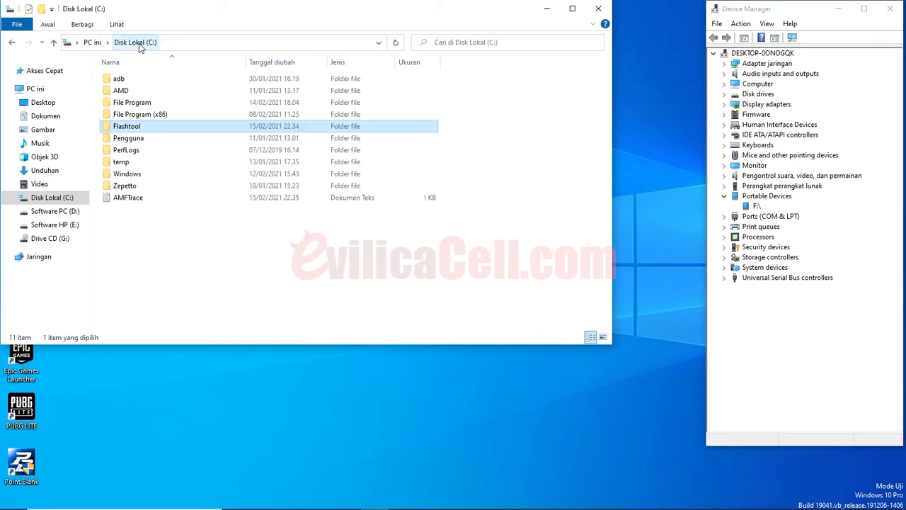
double_click(134, 139)
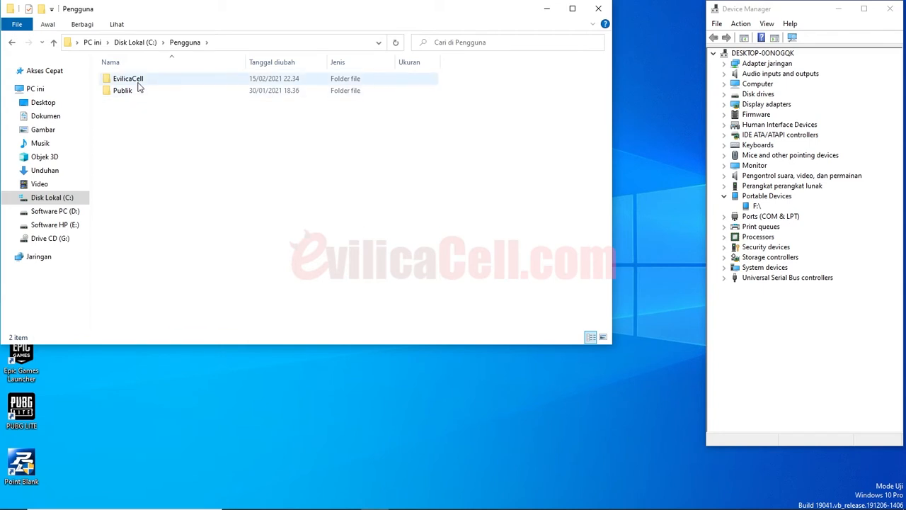
double_click(140, 79)
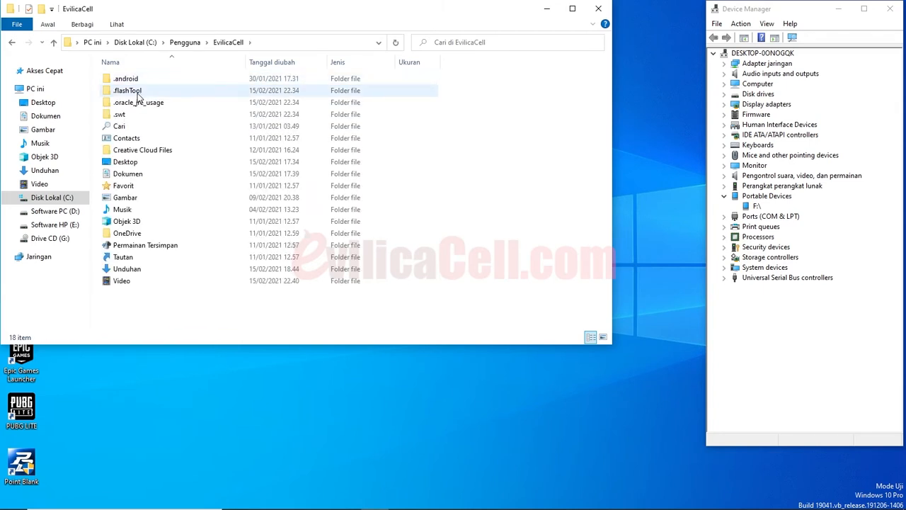
double_click(139, 96)
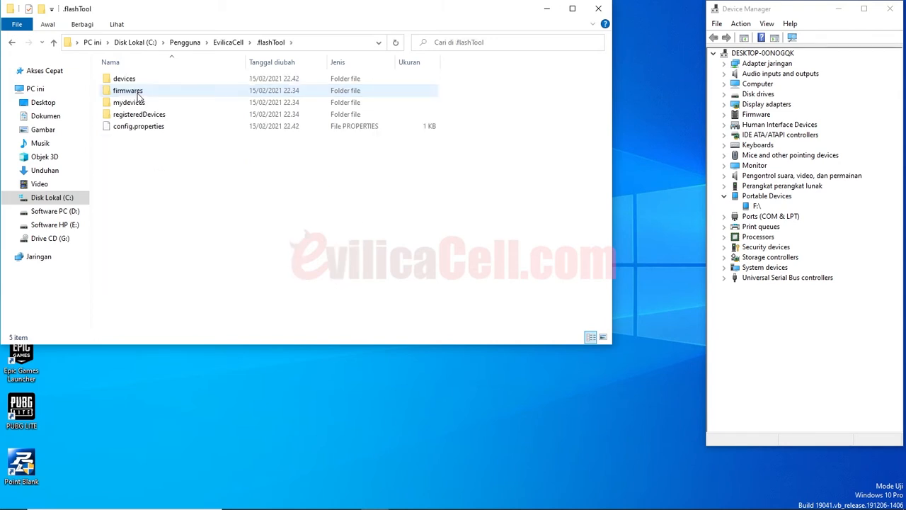
double_click(134, 92)
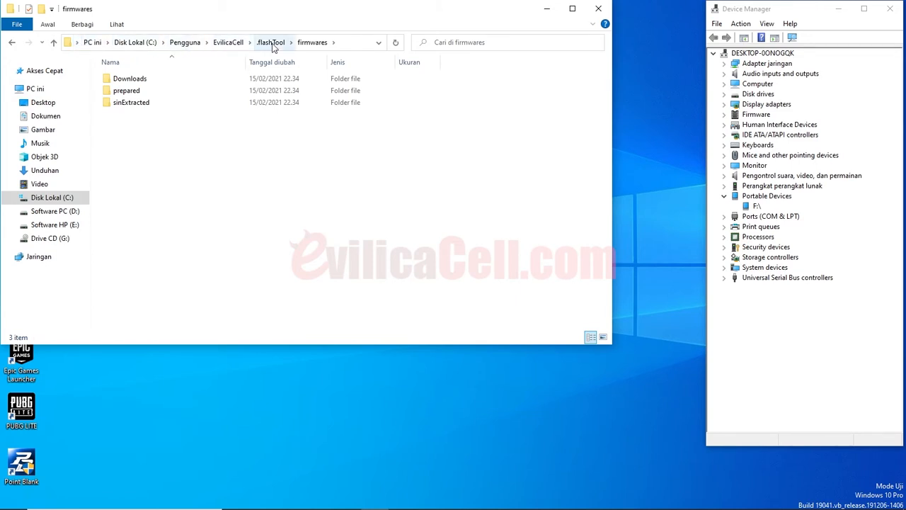
- Paste the firmware file into the firmwares folder, fit the Nama column to the full file name and close the folder window
right_click(213, 160)
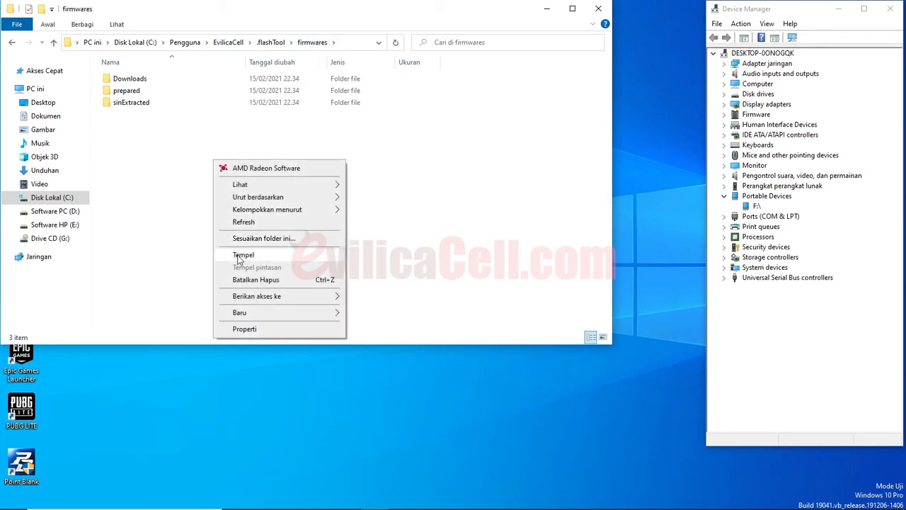
left_click(238, 259)
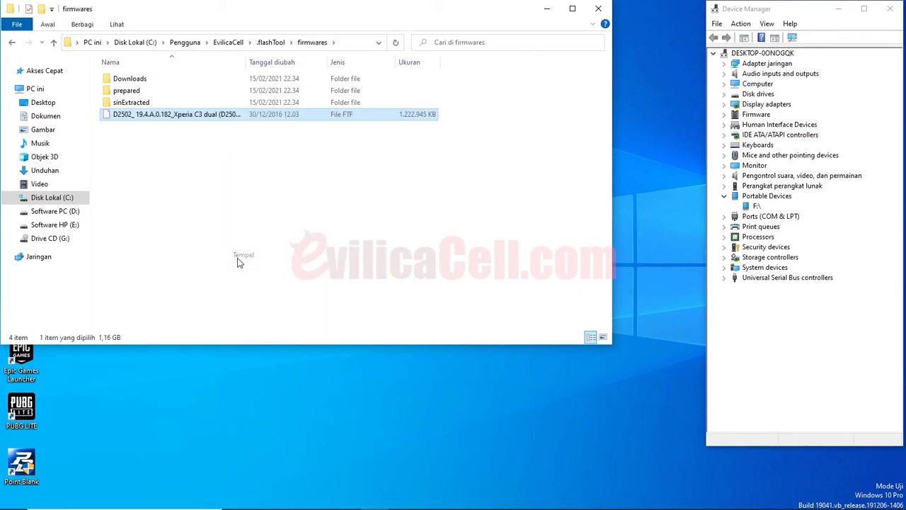
double_click(245, 61)
left_click(247, 137)
left_click(169, 121)
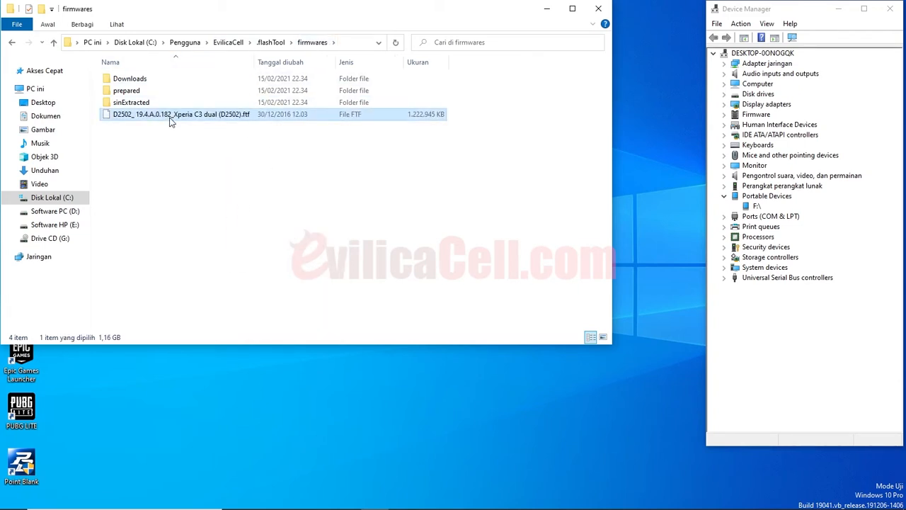
left_click(598, 8)
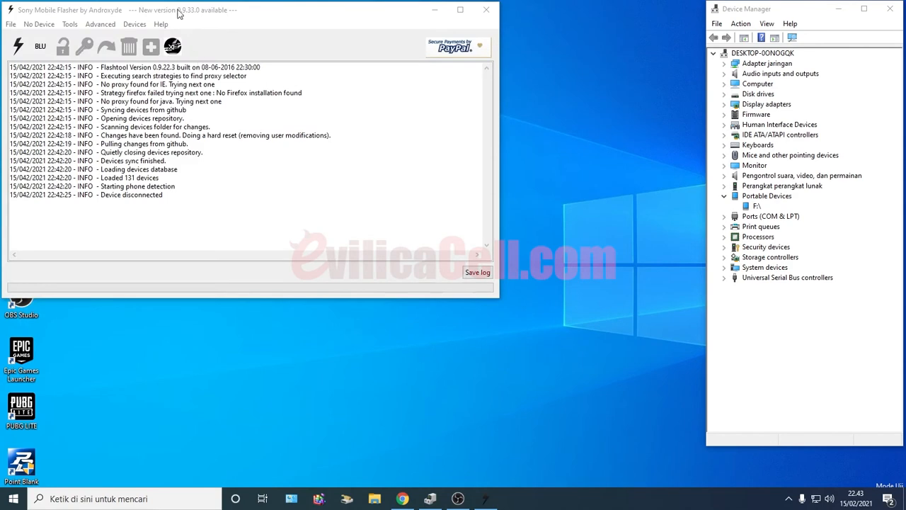
- Start the flash function in Flashtool and choose Flashmode as the boot mode
left_click_drag(179, 14, 178, 12)
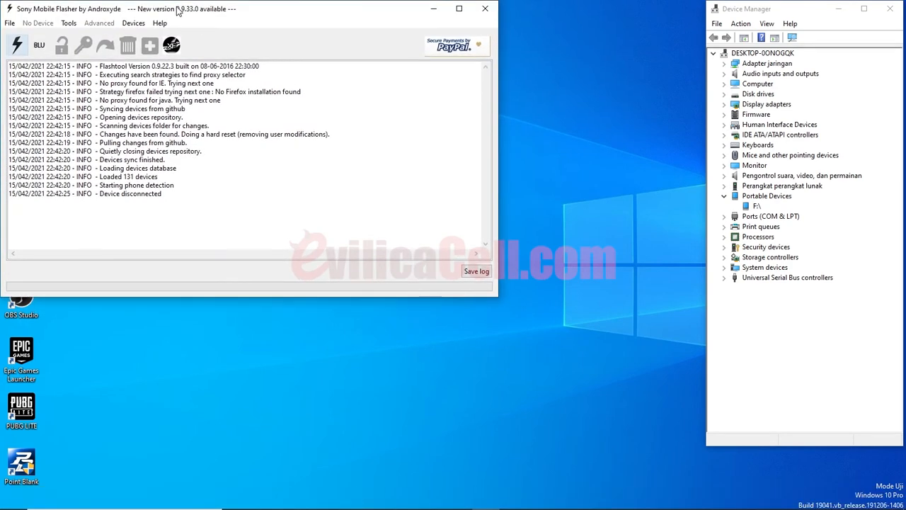
left_click(18, 46)
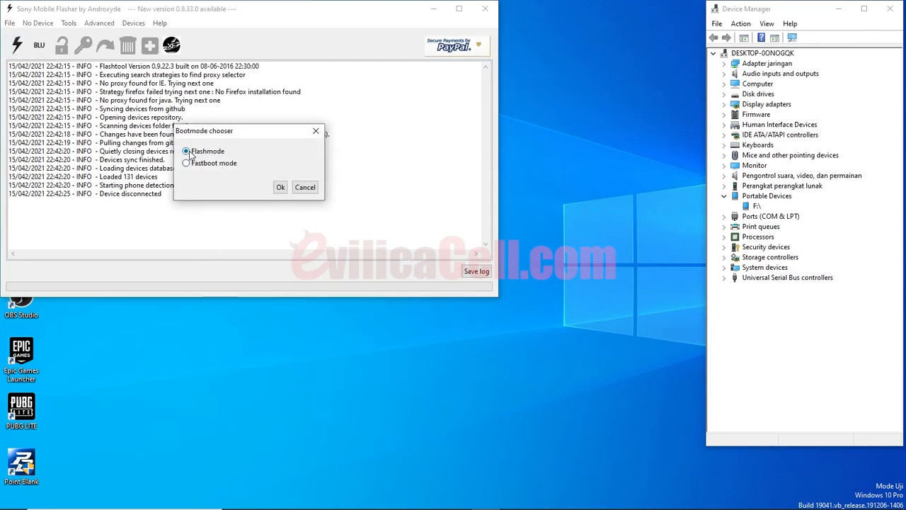
left_click(280, 188)
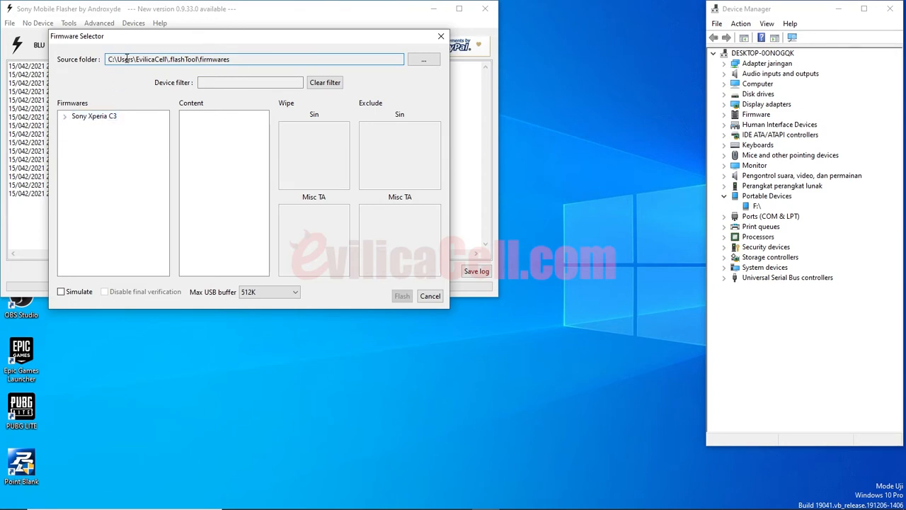
- Select firmware 19.4.A.0.182 under Sony Xperia C3, D2502, Xperia C3 dual (D2502), and mark APPS_LOG and USERDATA for wiping
left_click(65, 118)
left_click(84, 127)
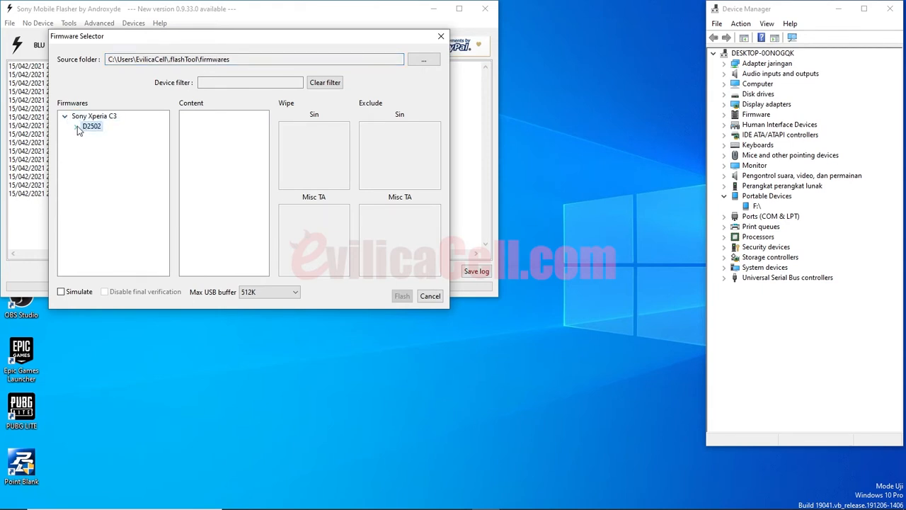
left_click(77, 128)
left_click(98, 142)
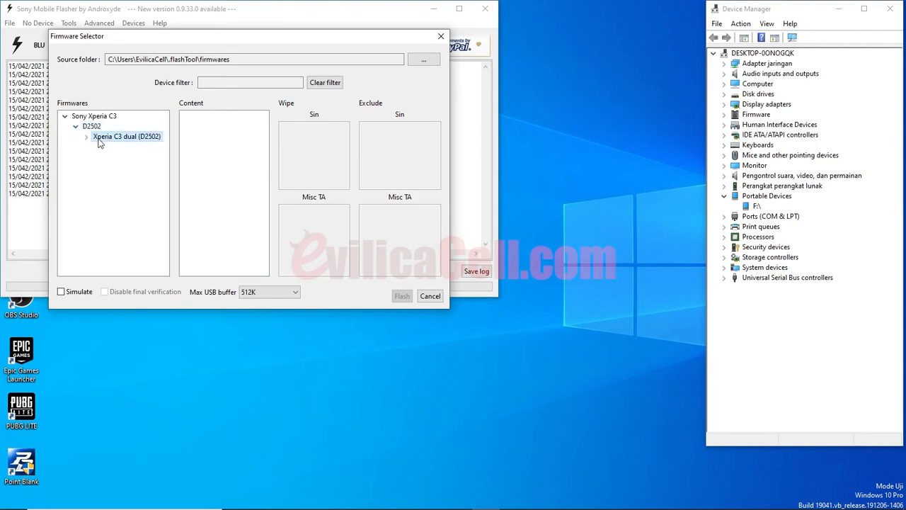
left_click(87, 137)
left_click(123, 147)
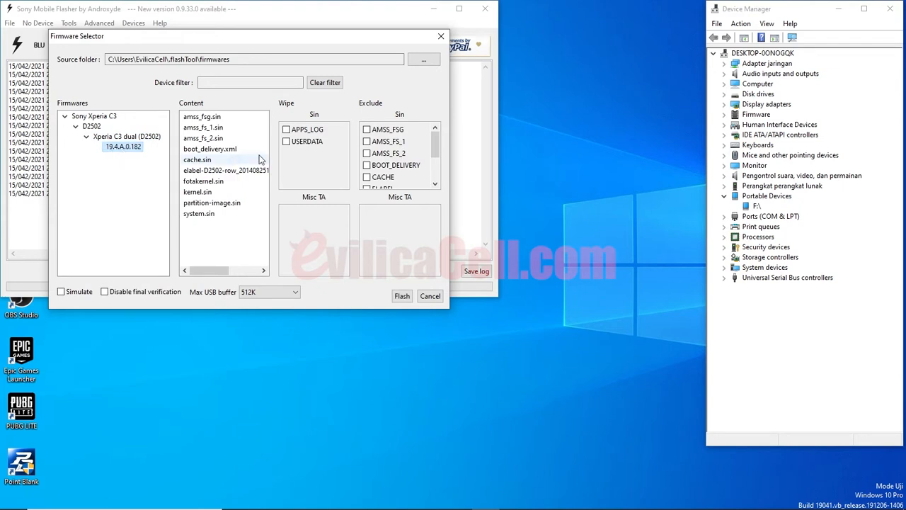
left_click(286, 131)
left_click(286, 143)
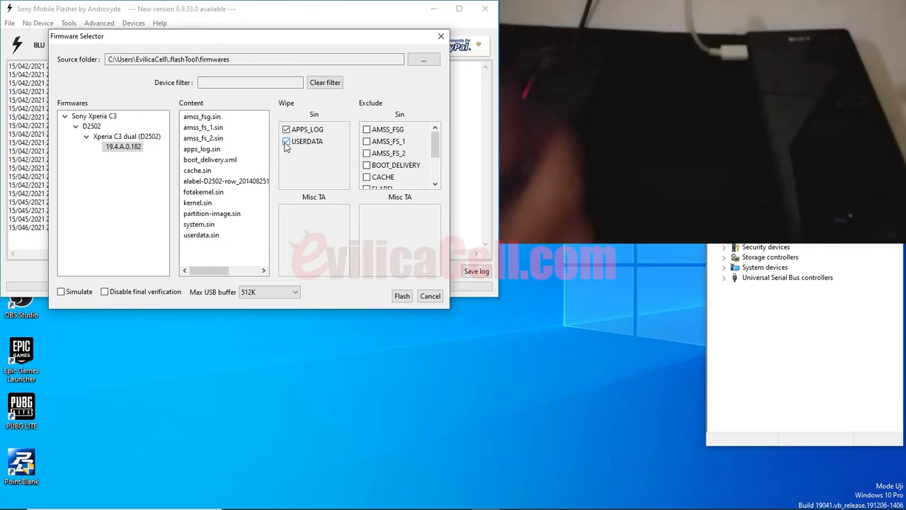
- Locate SOMC Flash Device under Universal Serial Bus controllers in Device Manager, and start flashing the selected firmware in Flashtool
left_click(724, 278)
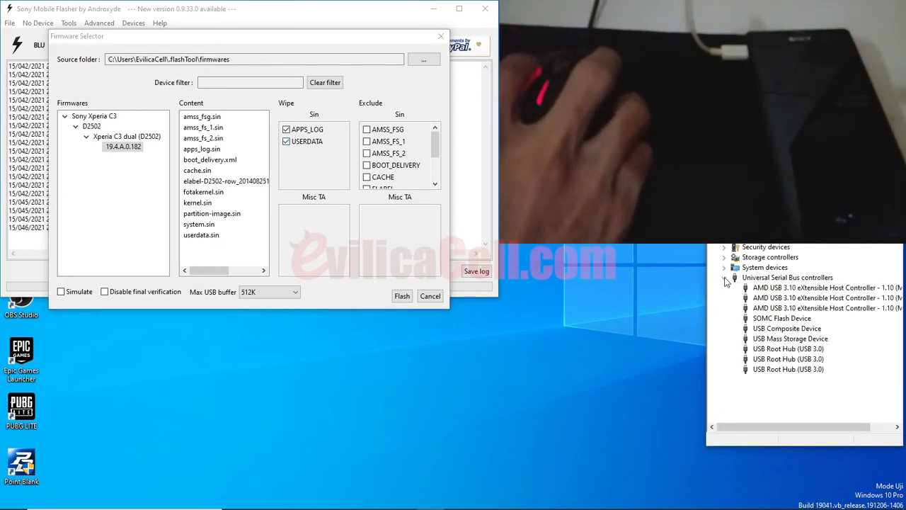
left_click(782, 318)
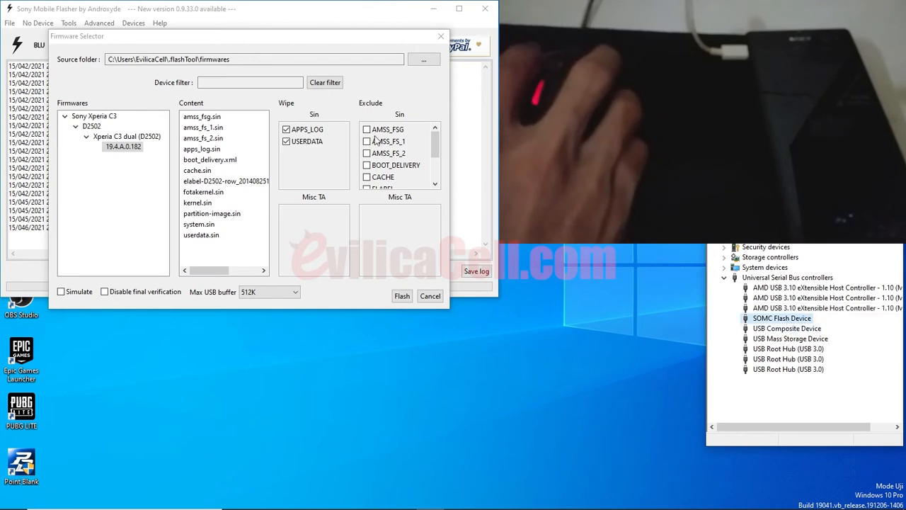
left_click(297, 47)
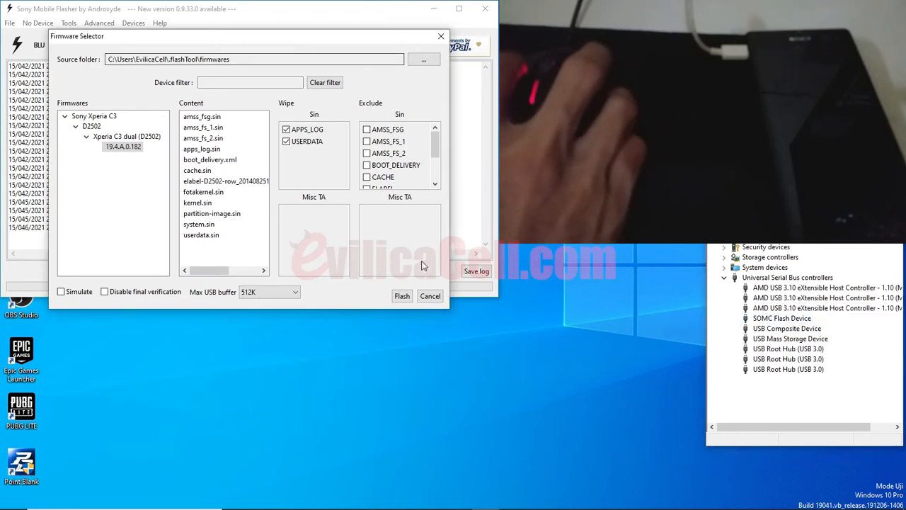
left_click(401, 296)
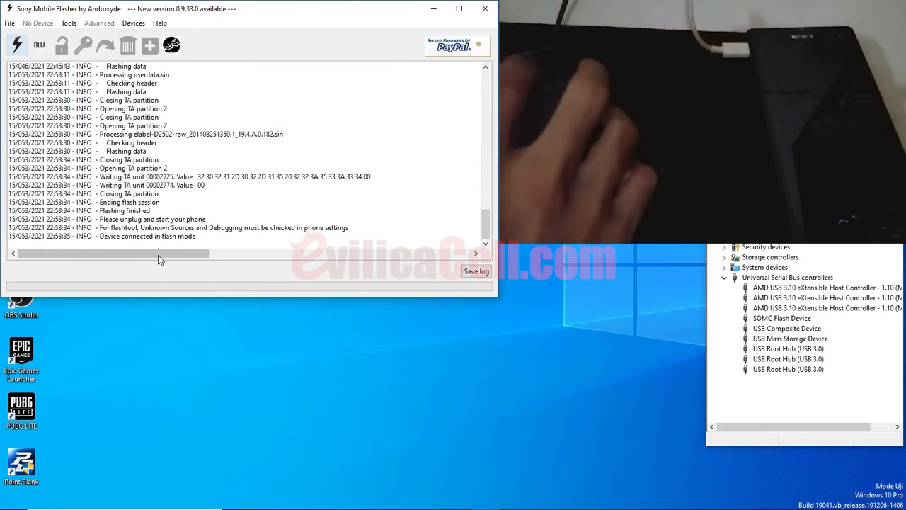
- Examine the closing lines of the flashing log for the flash status and the instructions for the phone
double_click(138, 236)
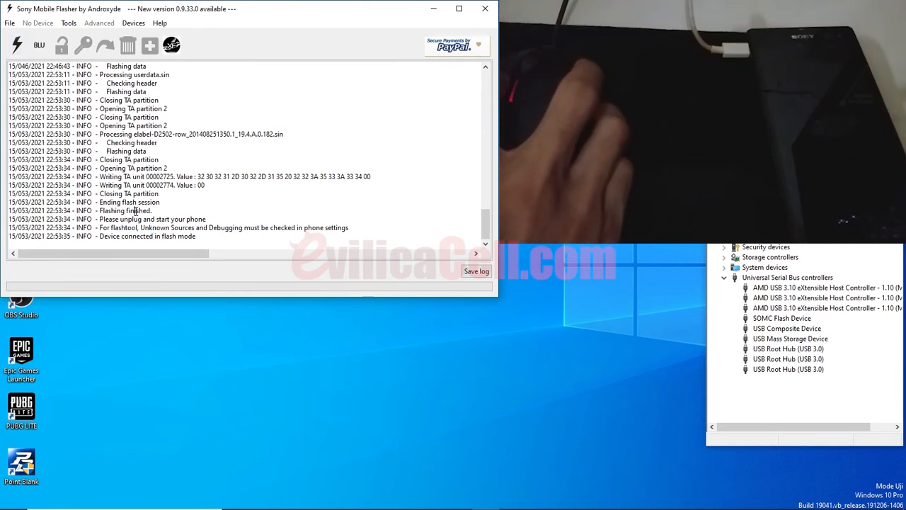
triple_click(135, 211)
triple_click(135, 219)
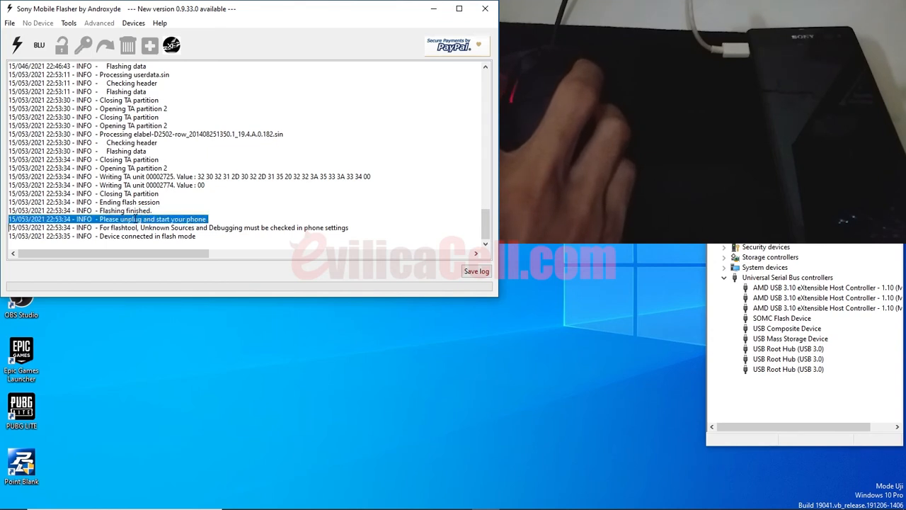
triple_click(132, 213)
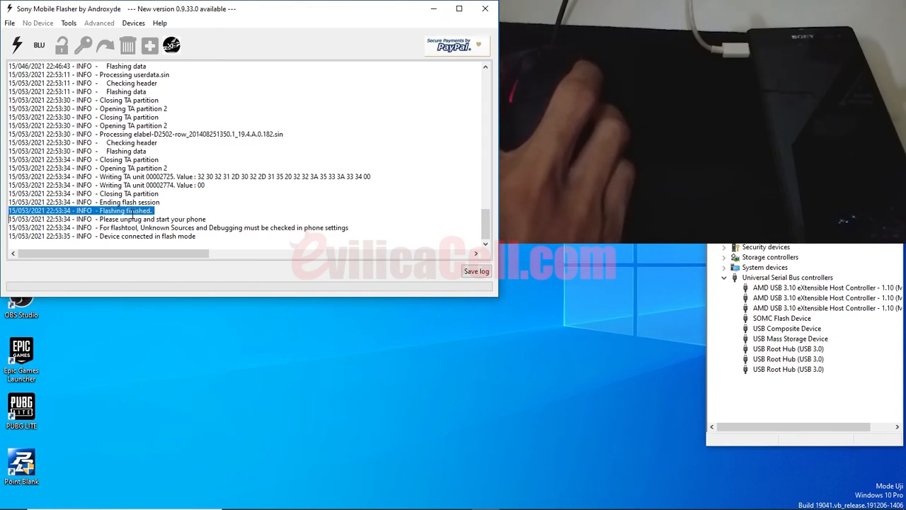
double_click(132, 219)
left_click(132, 219)
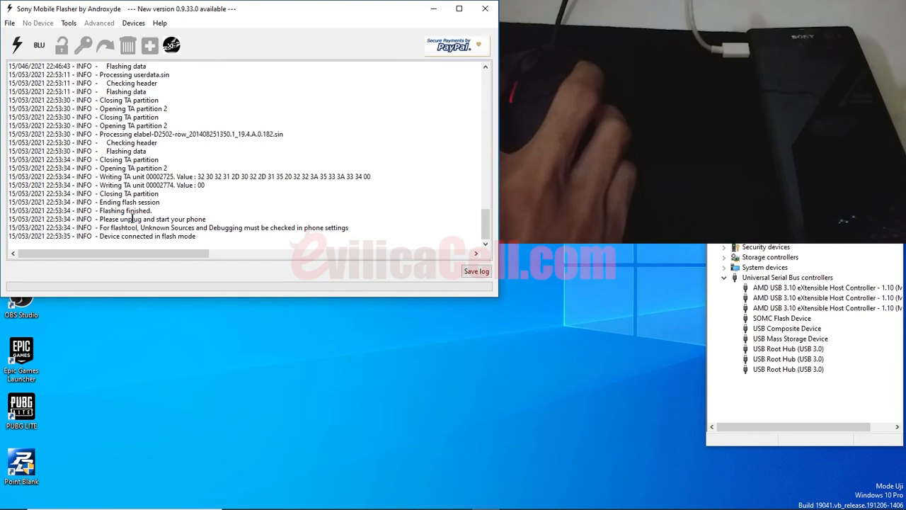
triple_click(131, 219)
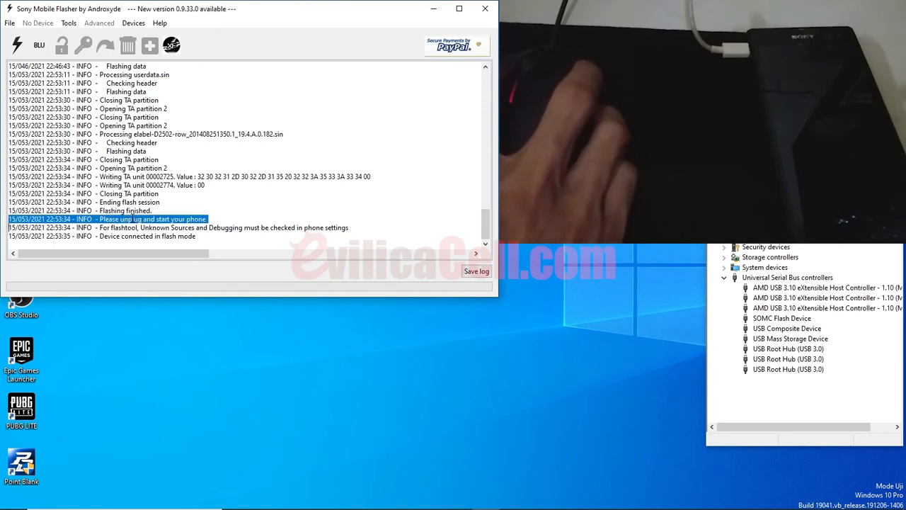